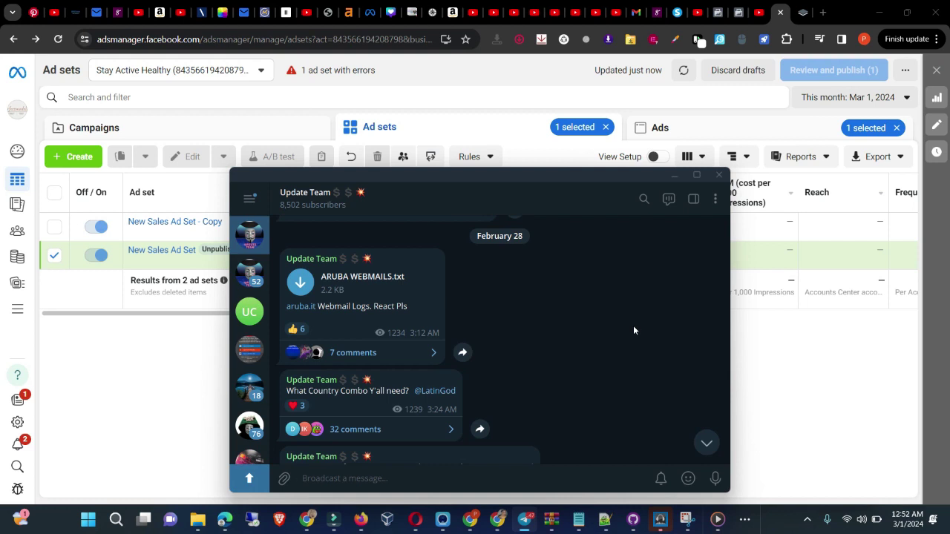
In Telegram, view the Update Team channel's info
left_click(249, 273)
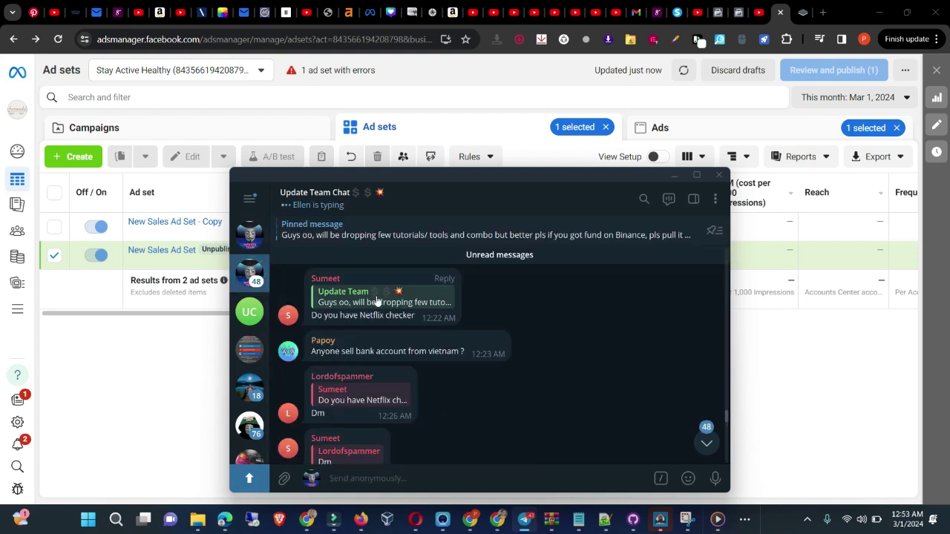
left_click(250, 243)
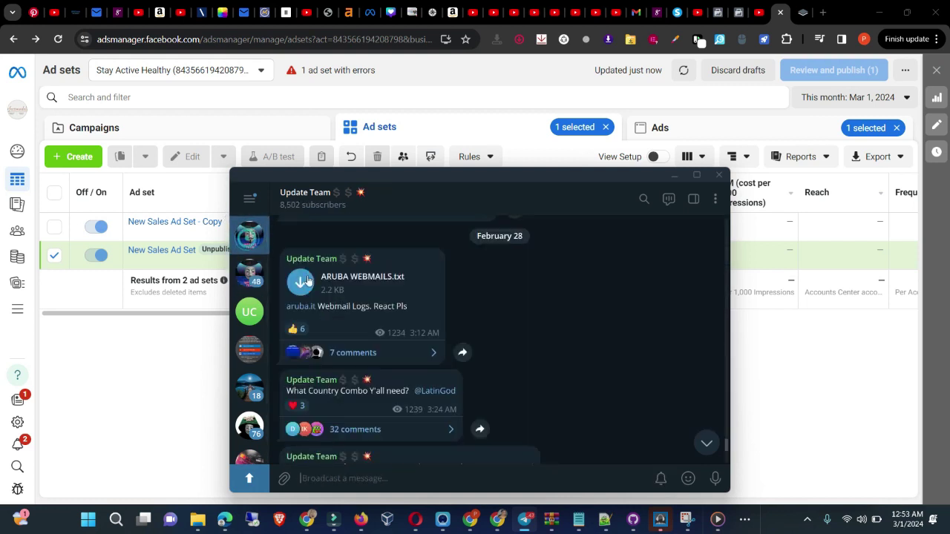
left_click(343, 200)
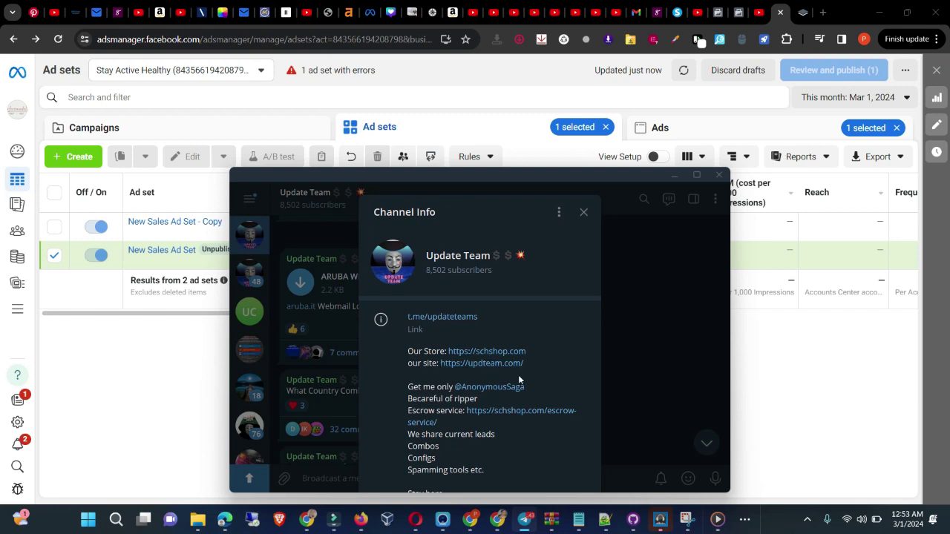
Close the channel info and minimize Telegram to reveal the Ads Manager ad sets table
left_click(612, 357)
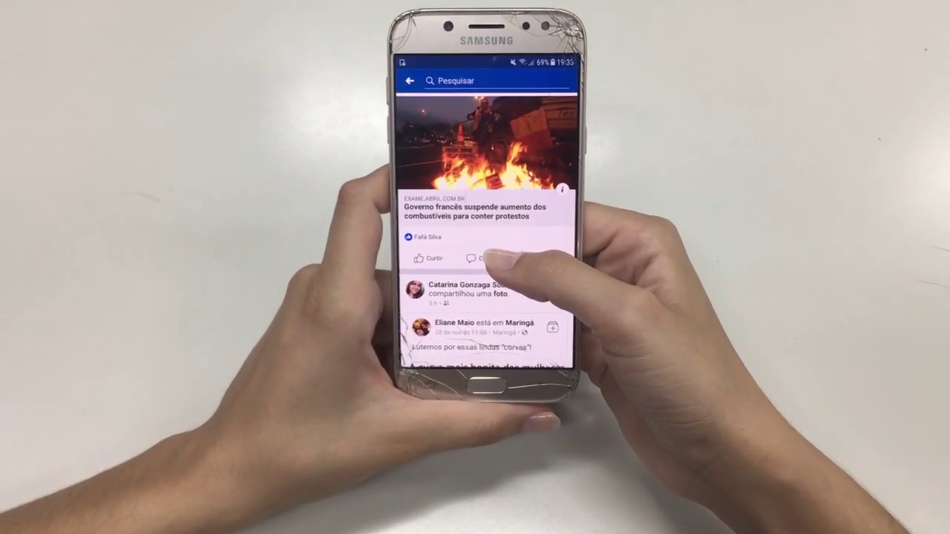
scroll(490, 245, "down", 10)
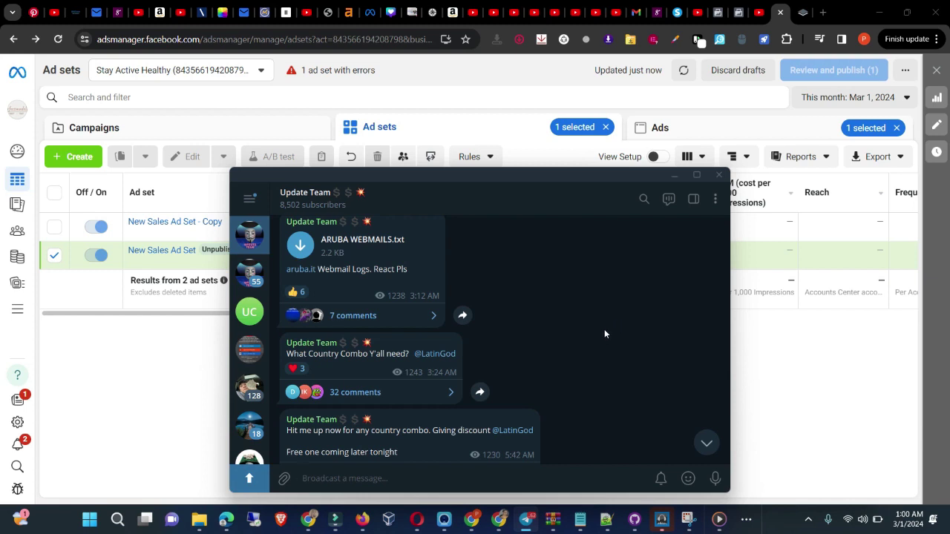
left_click(673, 175)
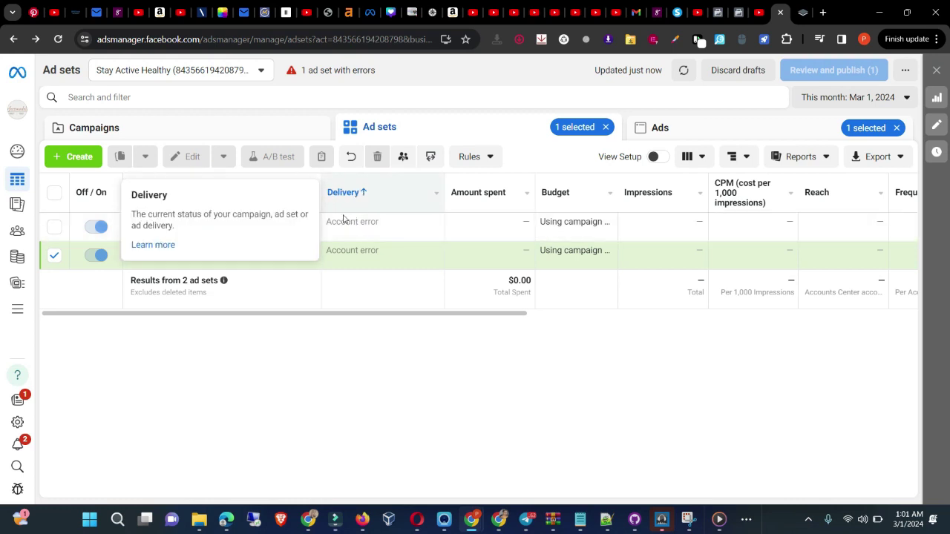
Highlight the Account error status on both ad sets, ending on New Sales Ad Set - Copy
left_click_drag(340, 221, 389, 224)
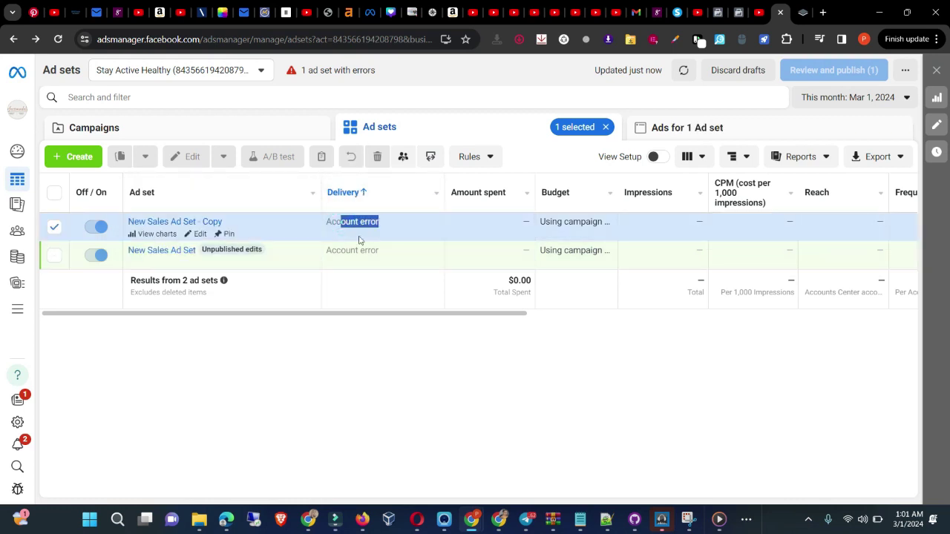
left_click_drag(341, 251, 390, 252)
mouse_move(349, 252)
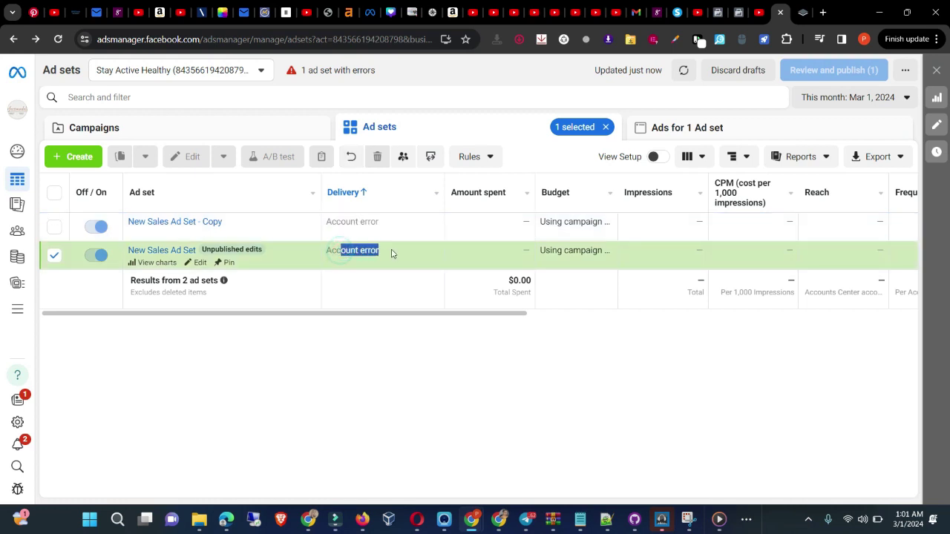
left_click_drag(346, 221, 380, 221)
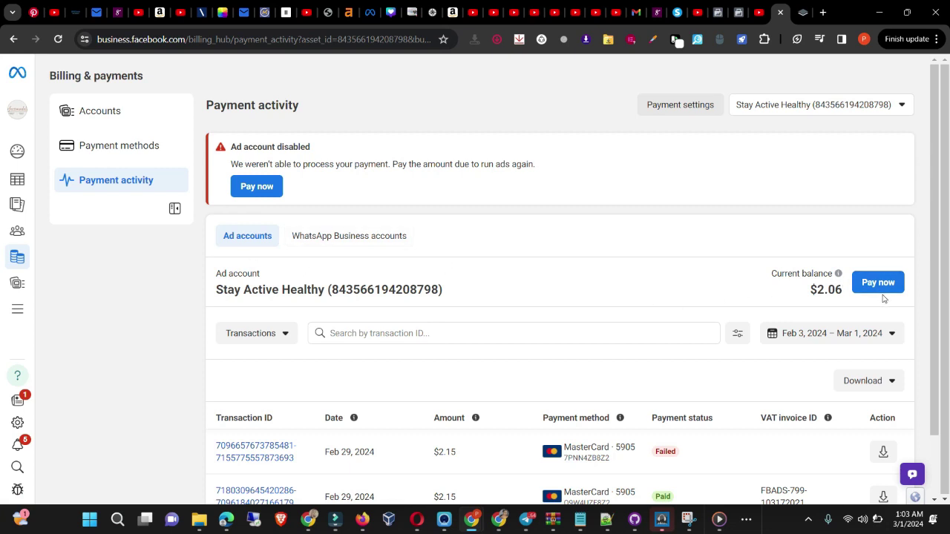
Scroll through the Payment activity transactions to check the failed and paid $2.15 charges
scroll(698, 302, "down", 1)
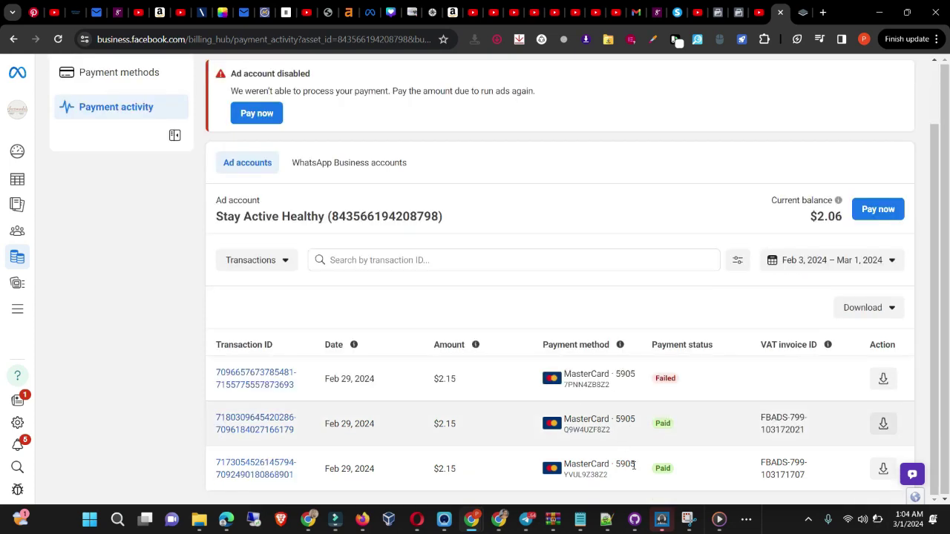
scroll(497, 286, "up", 1)
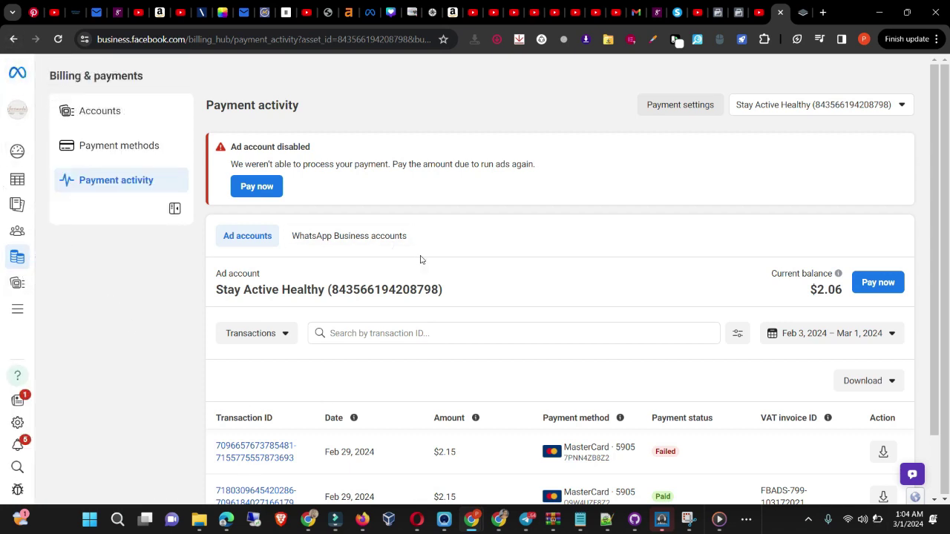
mouse_move(17, 178)
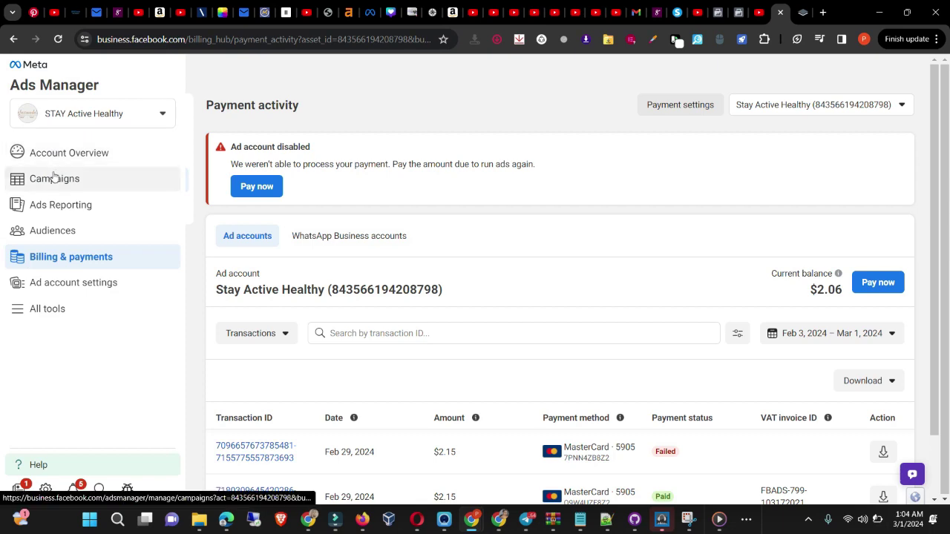
Go to the ad account's Campaigns list to reach the Defender 1 campaign
left_click(53, 176)
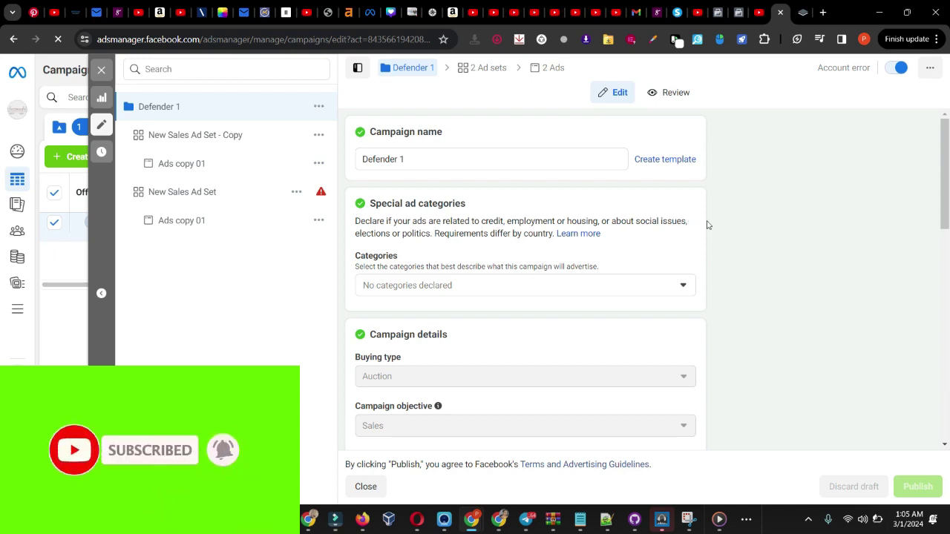
Scroll Defender 1's edit form to the $10.00 daily Advantage campaign budget and Highest volume bid strategy
scroll(738, 250, "down", 5)
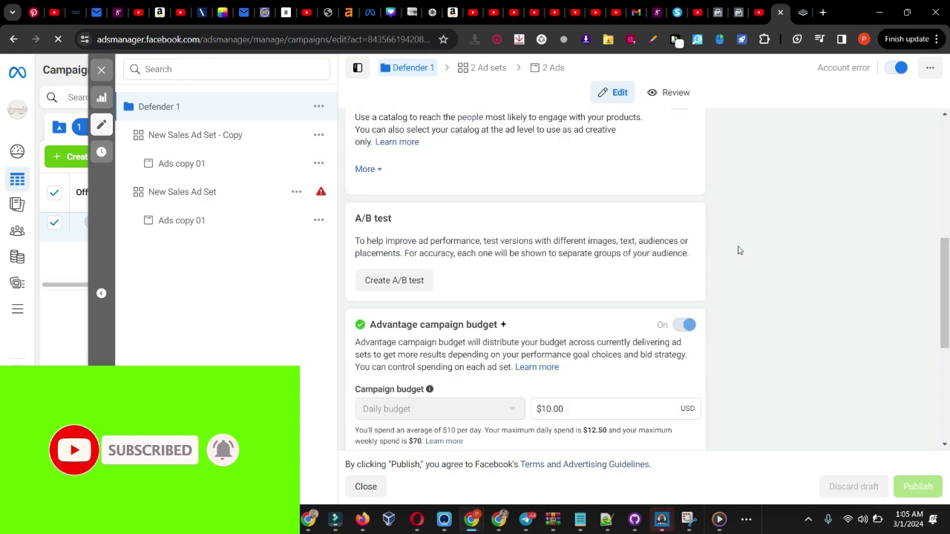
scroll(738, 250, "down", 1)
scroll(719, 264, "down", 2)
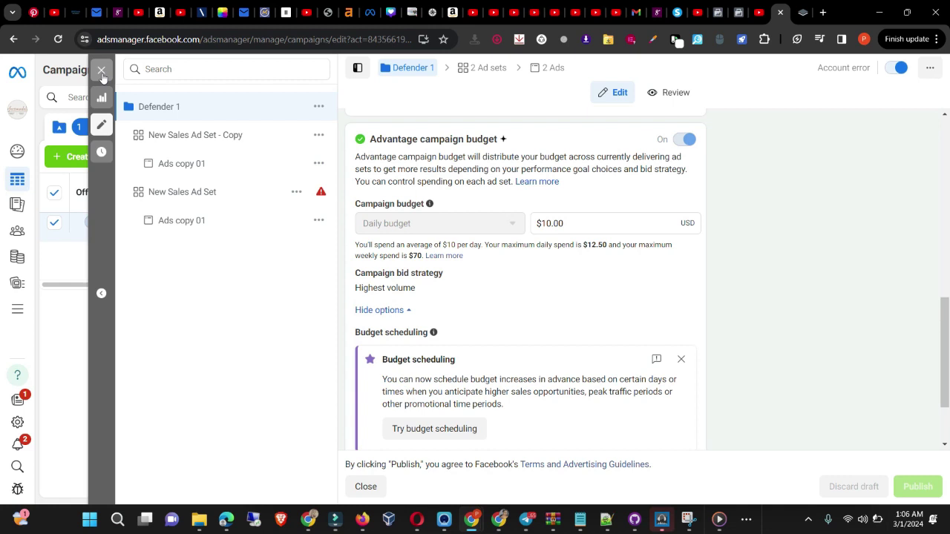
mouse_move(318, 106)
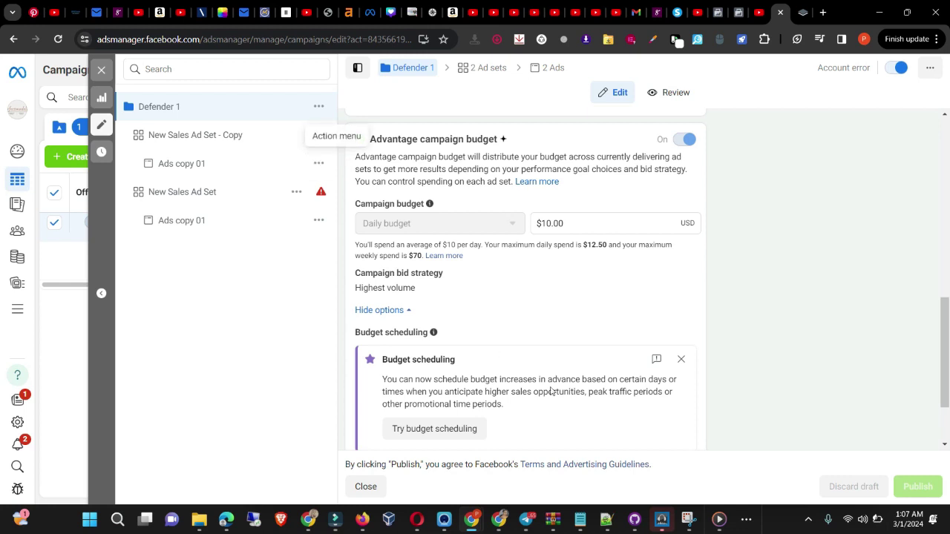
Bring Telegram back, check the Update Team channel info, then switch to the Update Team Chat group
left_click(527, 521)
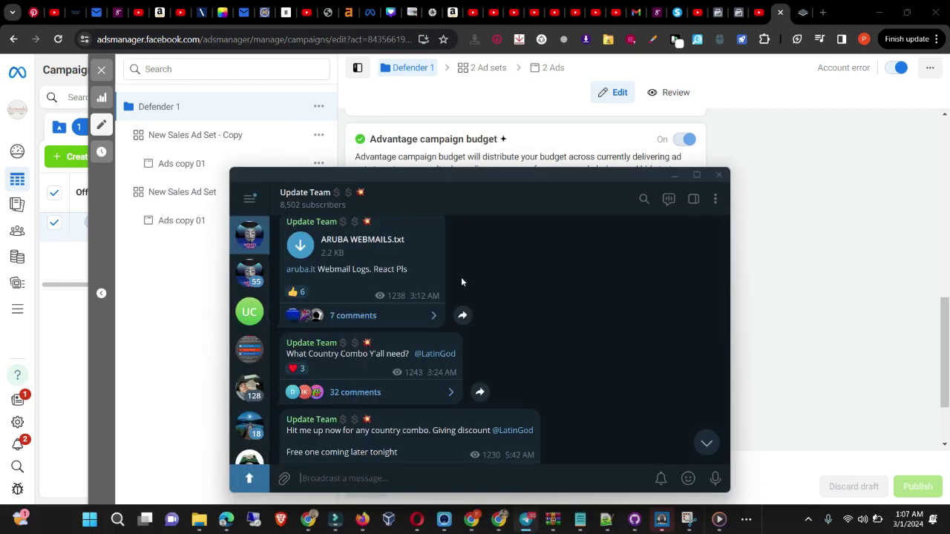
left_click(384, 205)
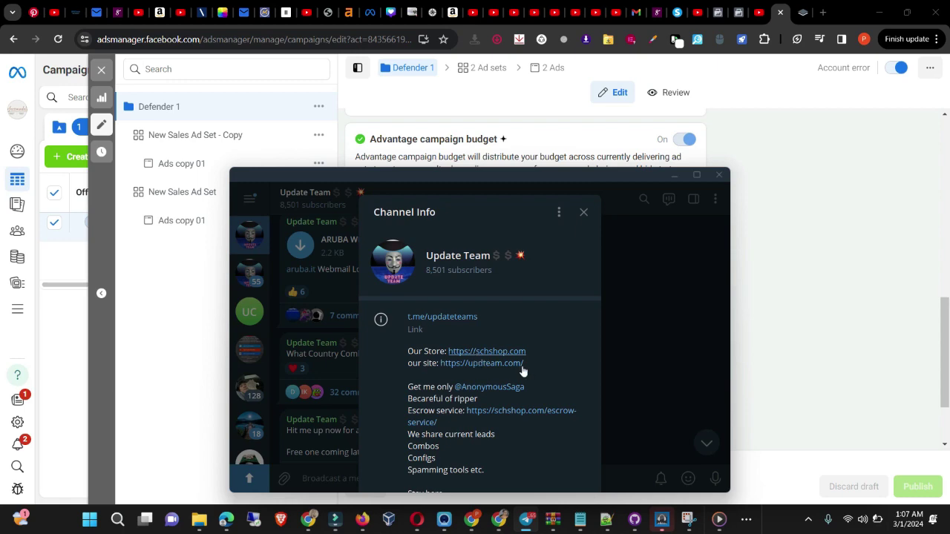
left_click(682, 327)
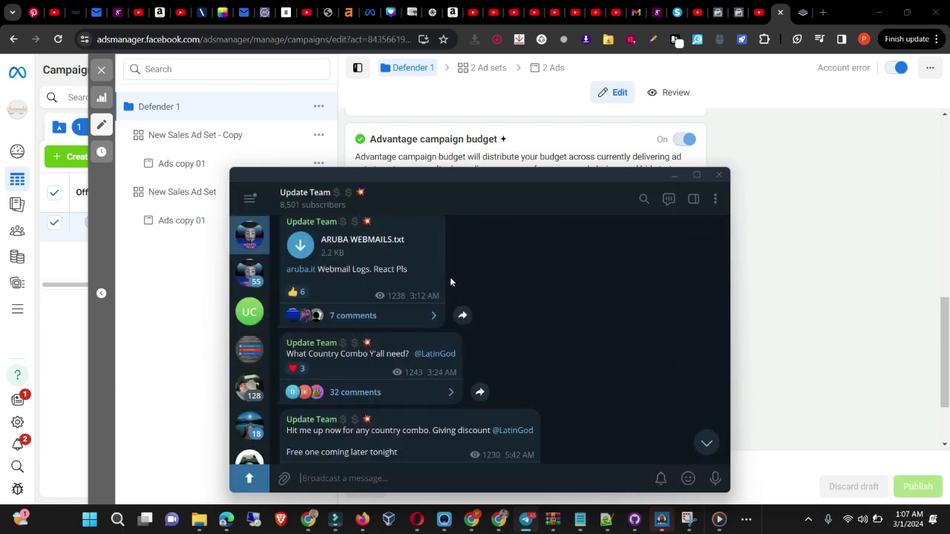
left_click(252, 265)
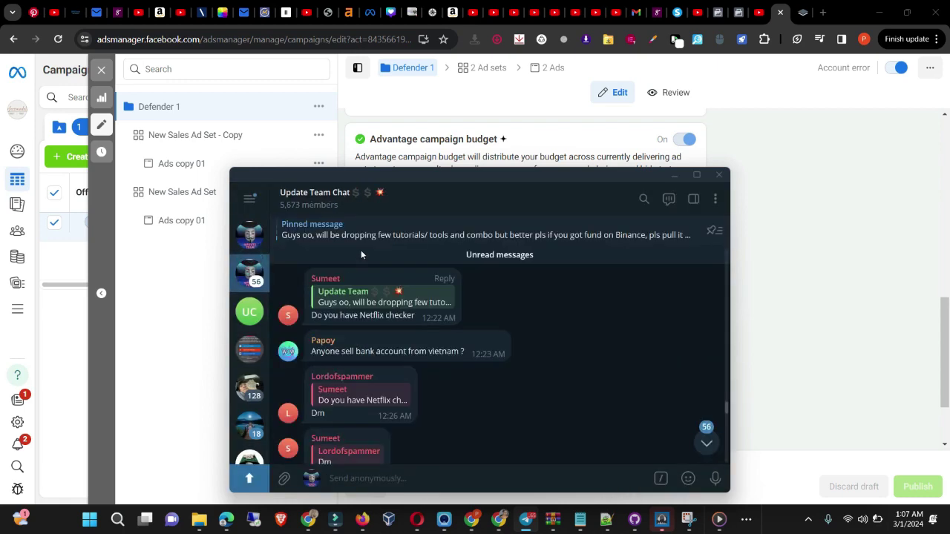